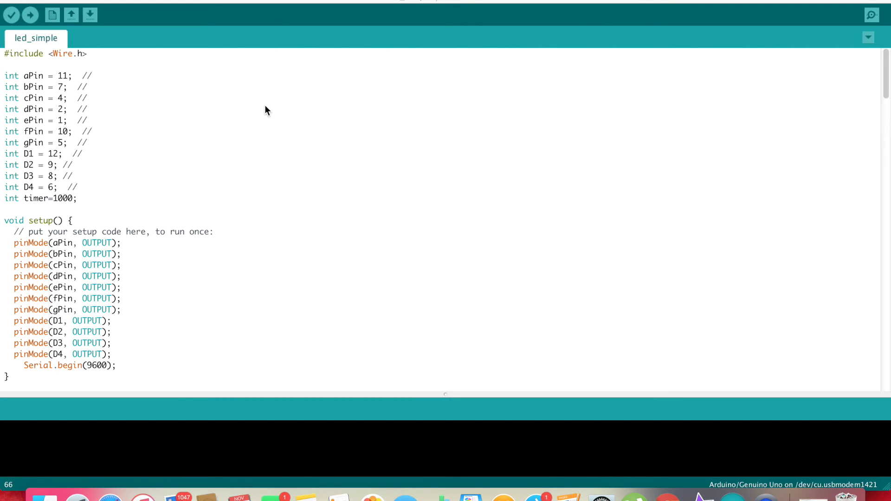
{"action": "scroll", "coordinate": [242, 320], "scroll_direction": "down", "scroll_amount": 10}
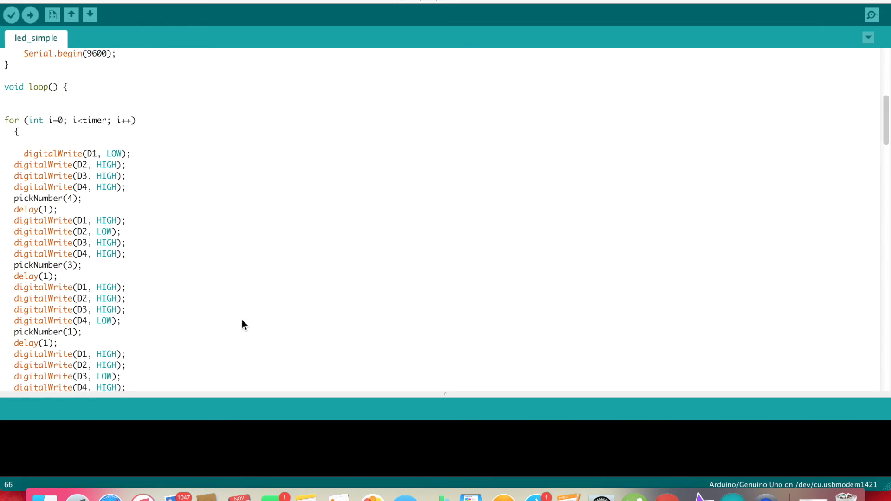
{"action": "scroll", "coordinate": [241, 320], "scroll_direction": "down", "scroll_amount": 10}
{"action": "scroll", "coordinate": [242, 319], "scroll_direction": "down", "scroll_amount": 3}
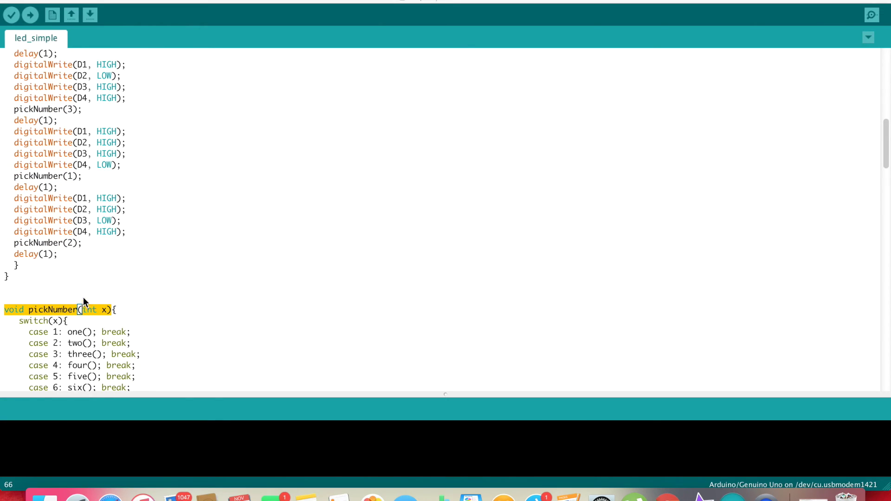
{"action": "scroll", "coordinate": [81, 233], "scroll_direction": "up", "scroll_amount": 5}
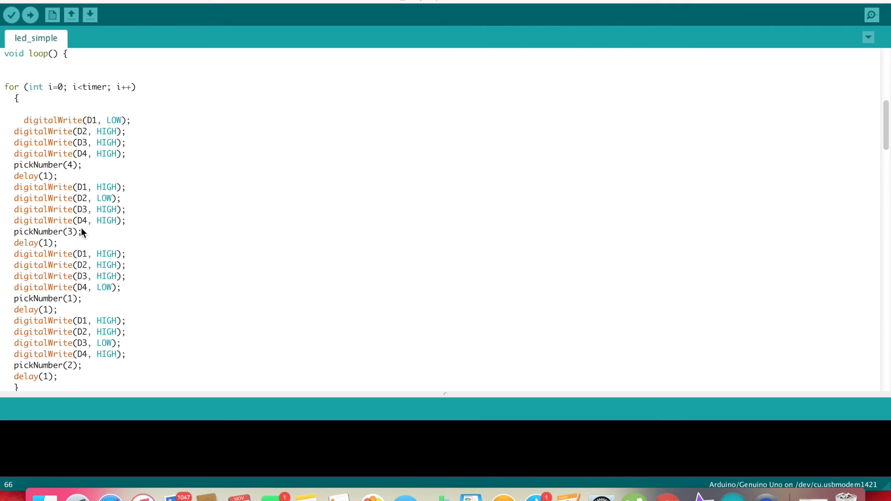
{"action": "scroll", "coordinate": [82, 233], "scroll_direction": "up", "scroll_amount": 2}
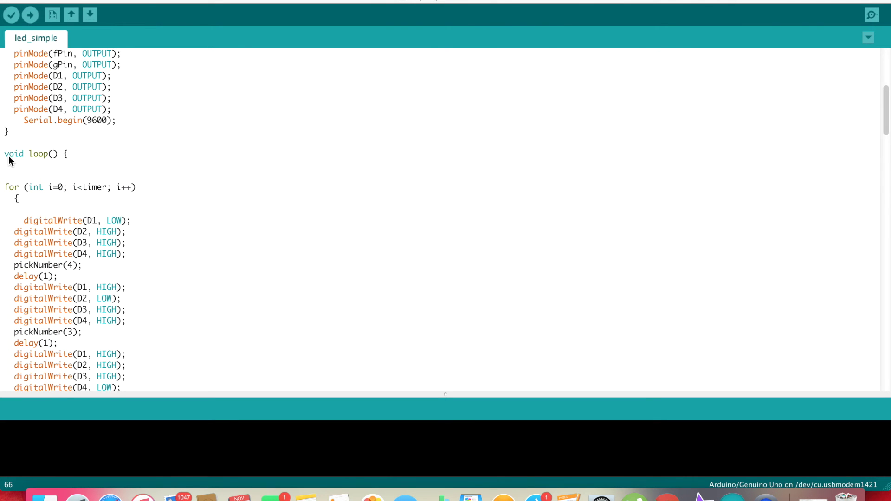
{"action": "left_click", "coordinate": [9, 159]}
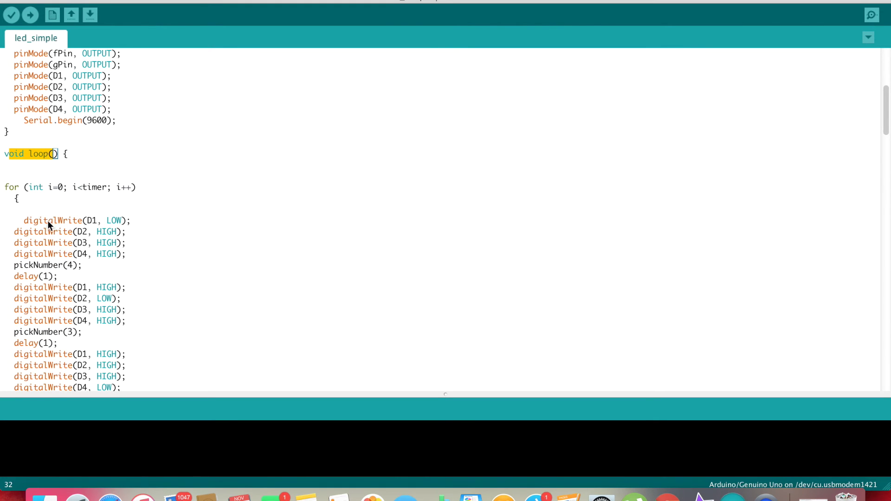
{"action": "scroll", "coordinate": [51, 264], "scroll_direction": "down", "scroll_amount": 4}
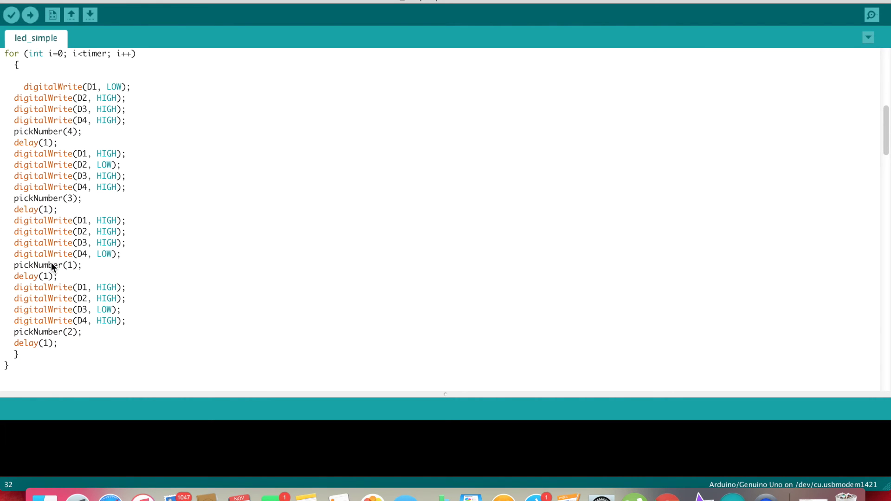